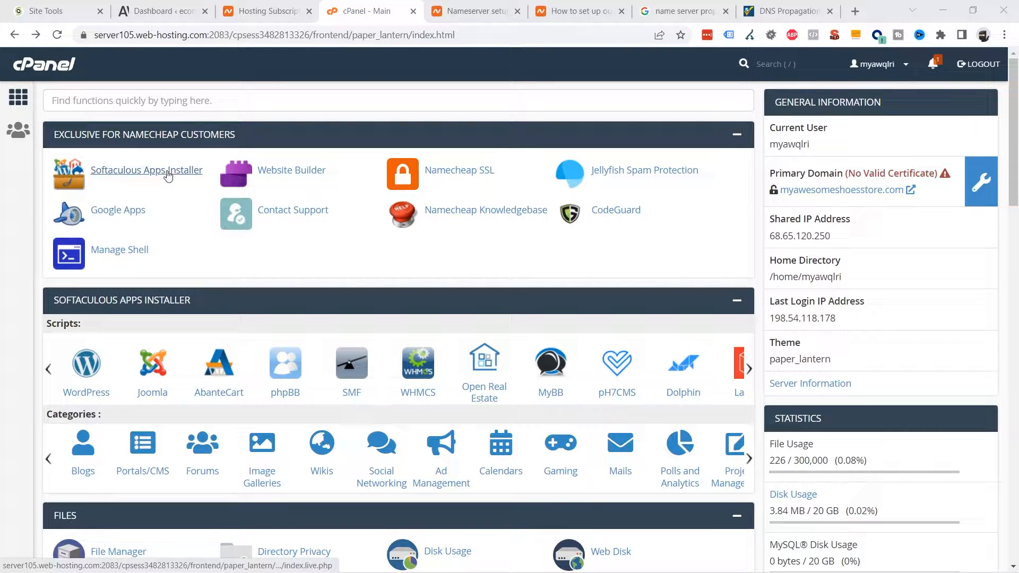
Step: Open the Softaculous Apps Installer and start a new WordPress installation from Top Scripts
scroll(323, 229, down, 1)
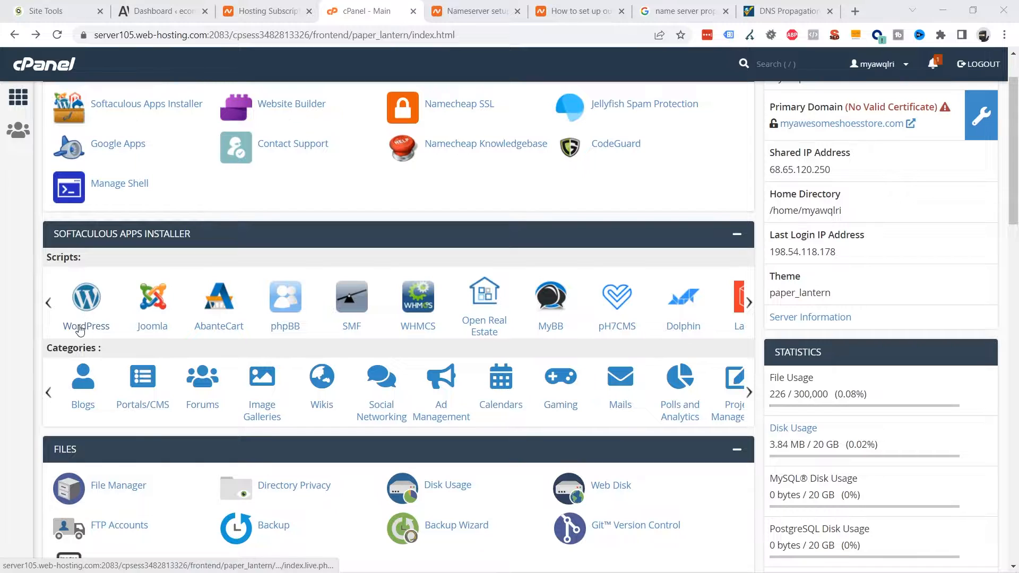
scroll(78, 329, up, 1)
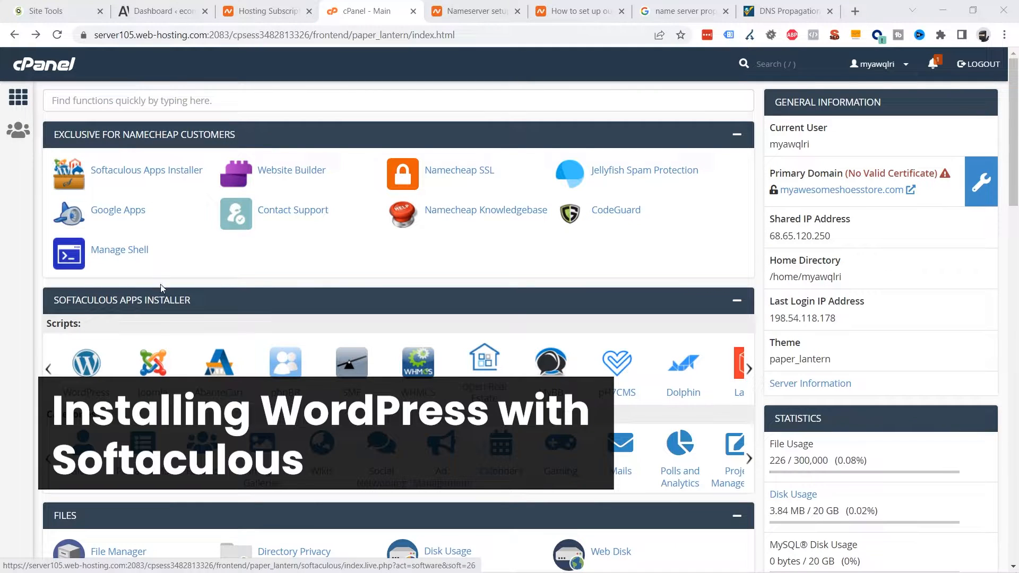
click(150, 177)
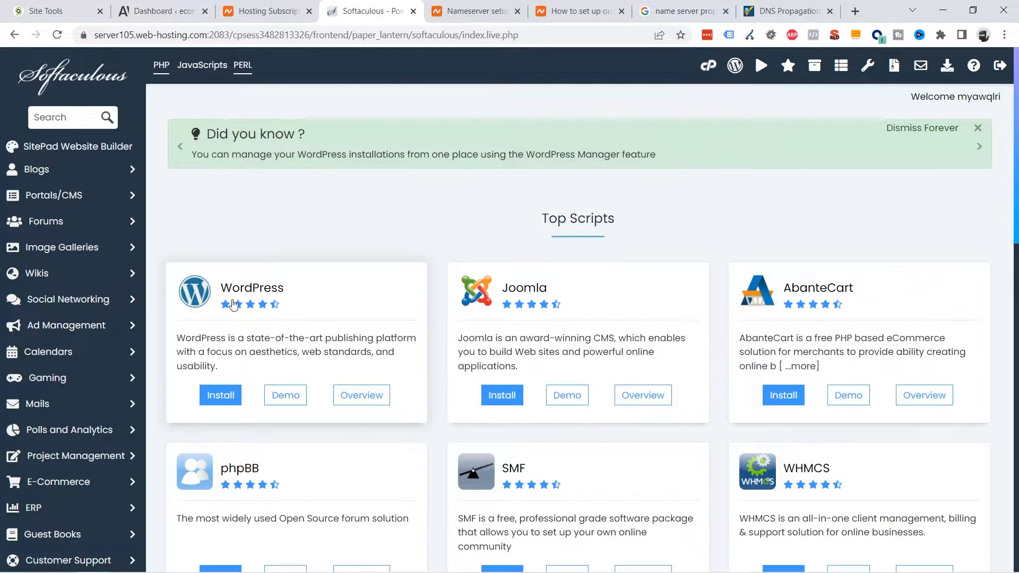
click(222, 402)
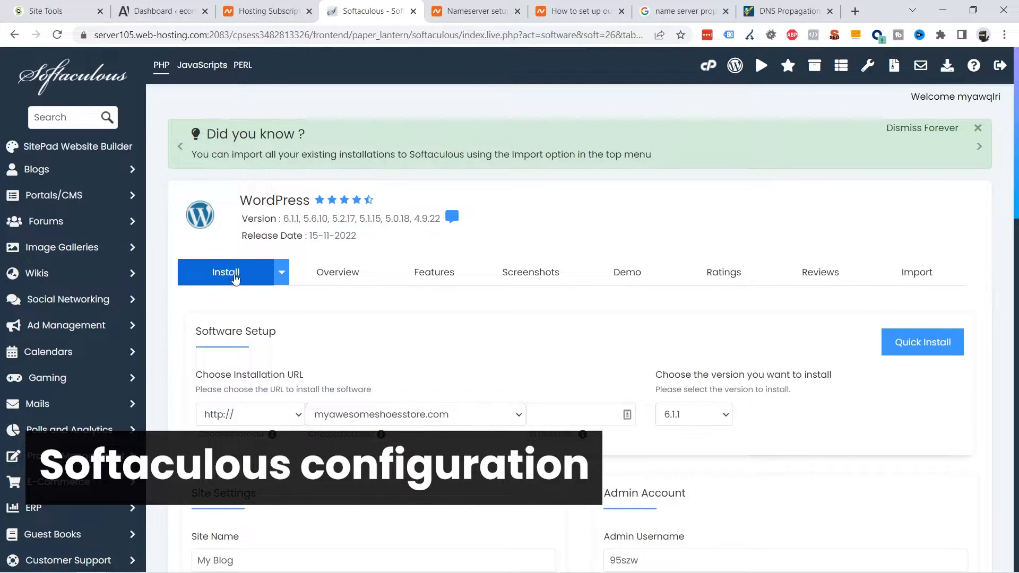
scroll(605, 300, down, 1)
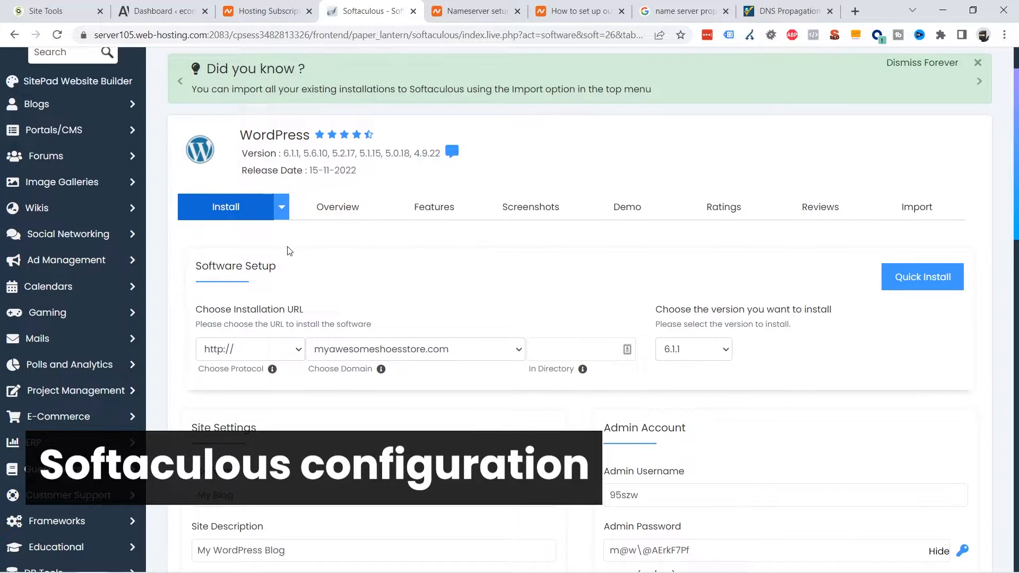
drag(234, 310, 305, 310)
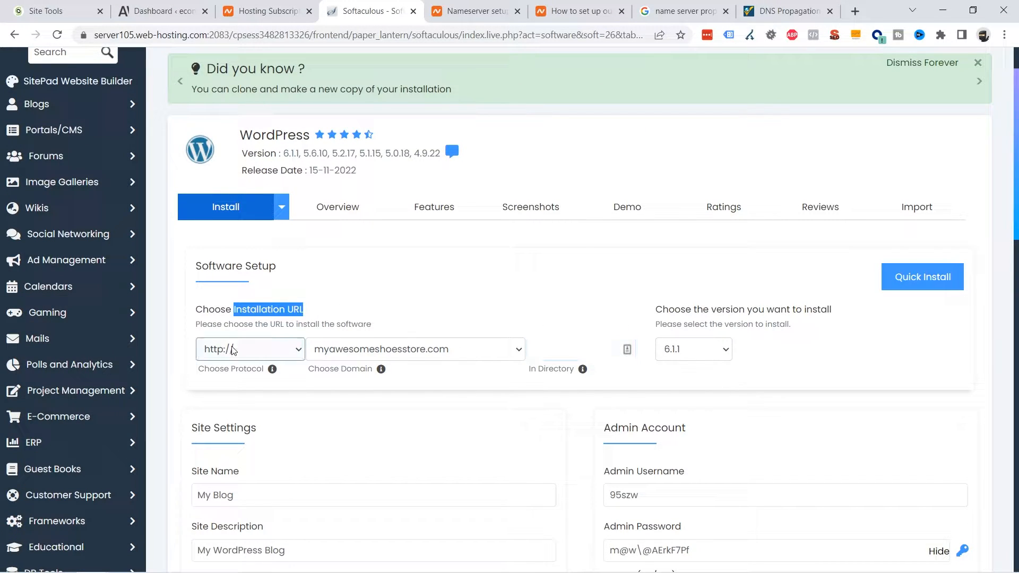
click(247, 353)
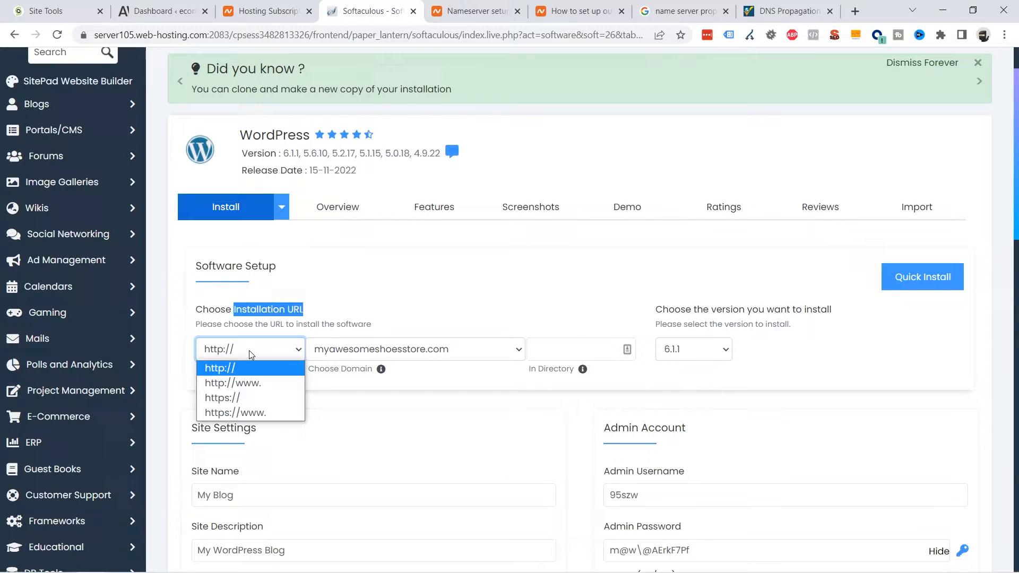
click(240, 400)
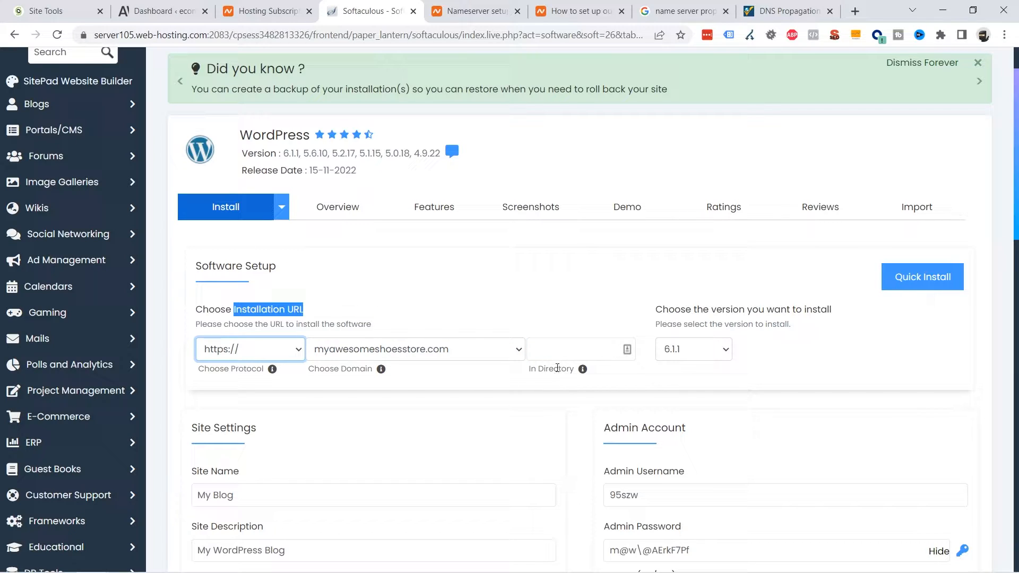
mouse_move(582, 371)
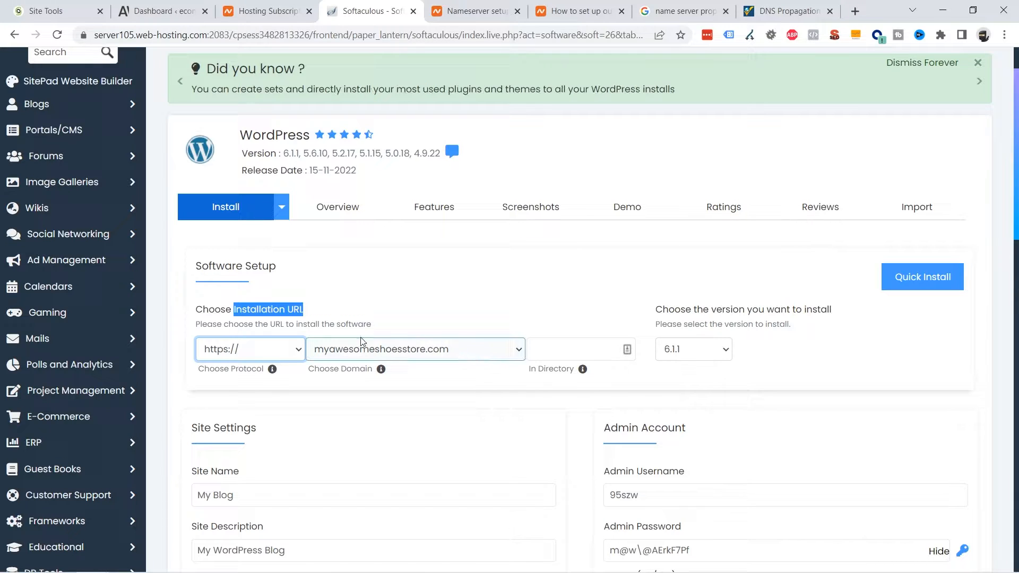
click(557, 351)
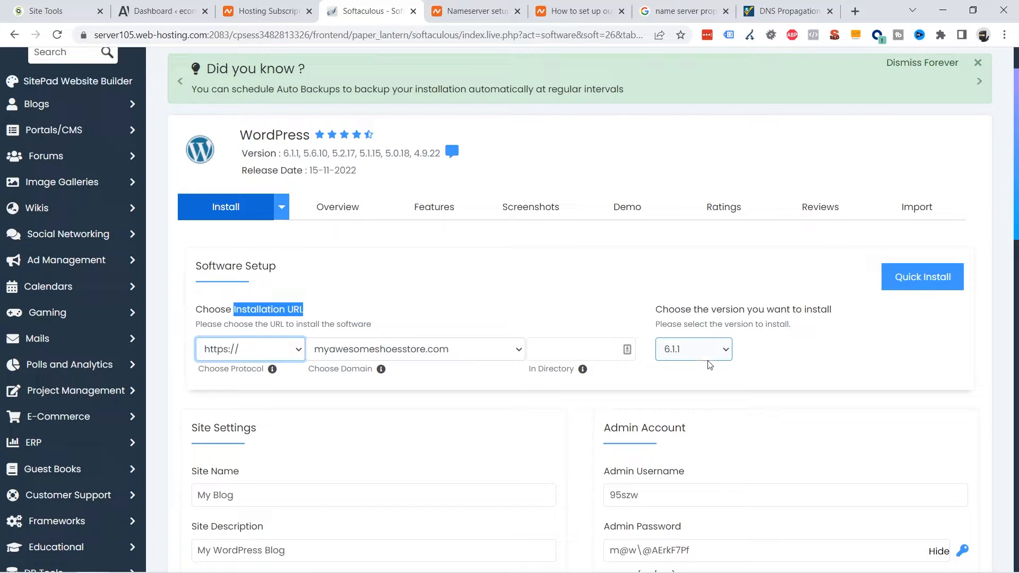
scroll(699, 366, down, 3)
scroll(698, 367, down, 2)
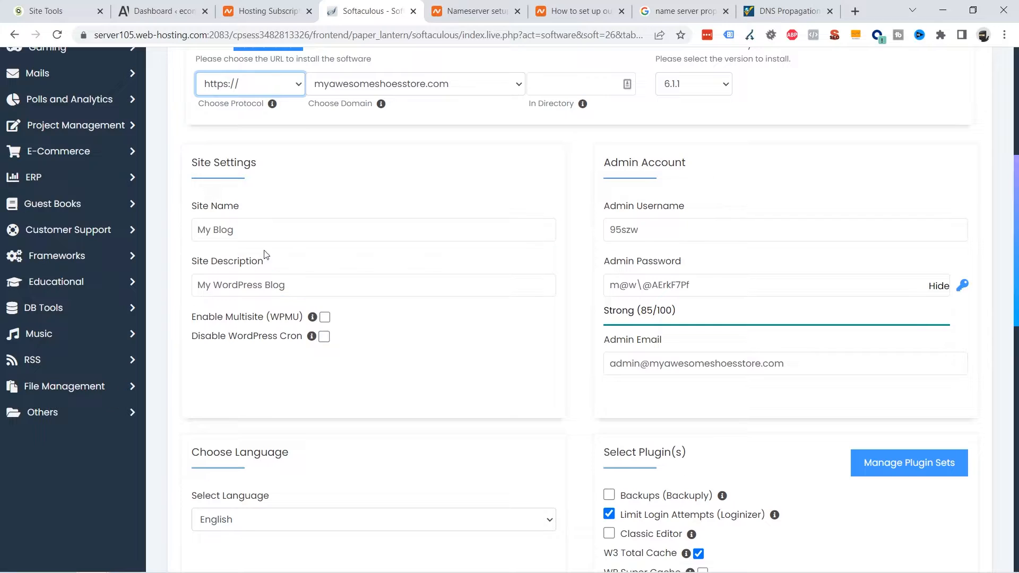
Step: Rename the site to 'My profesional ecommerce' and replace the admin username
double_click(226, 231)
text(p)
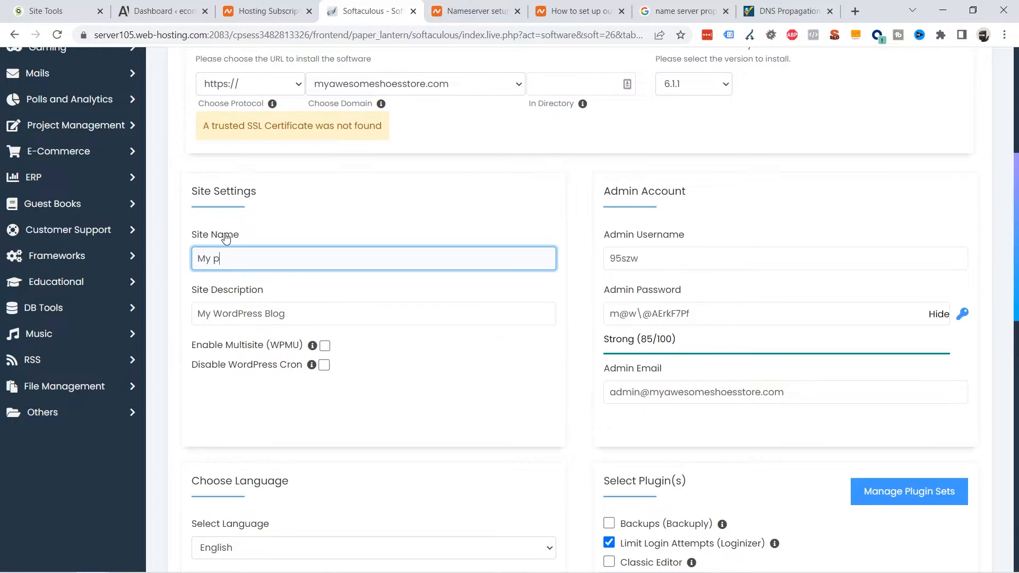
text(rofesional ecommerce)
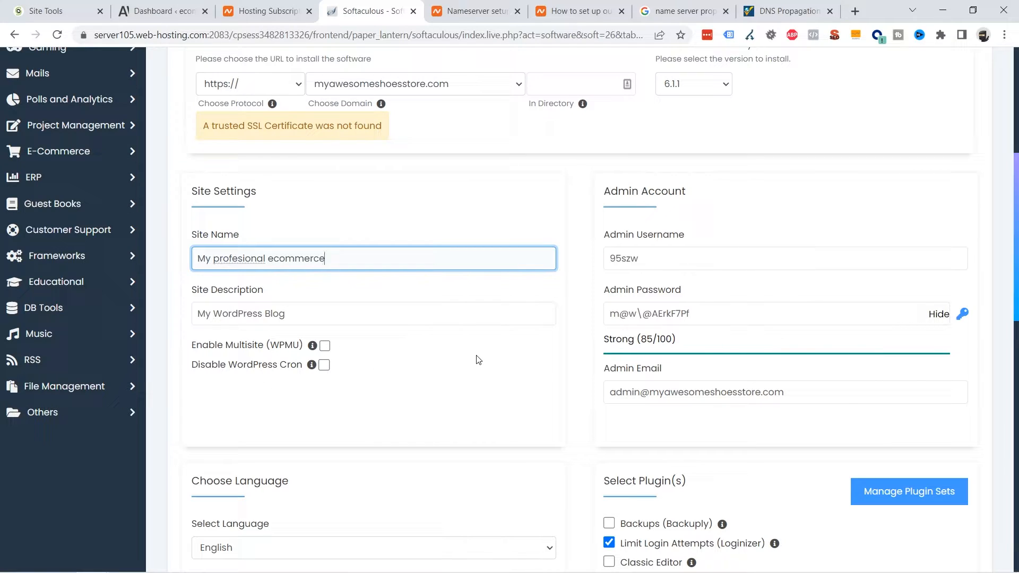
double_click(678, 259)
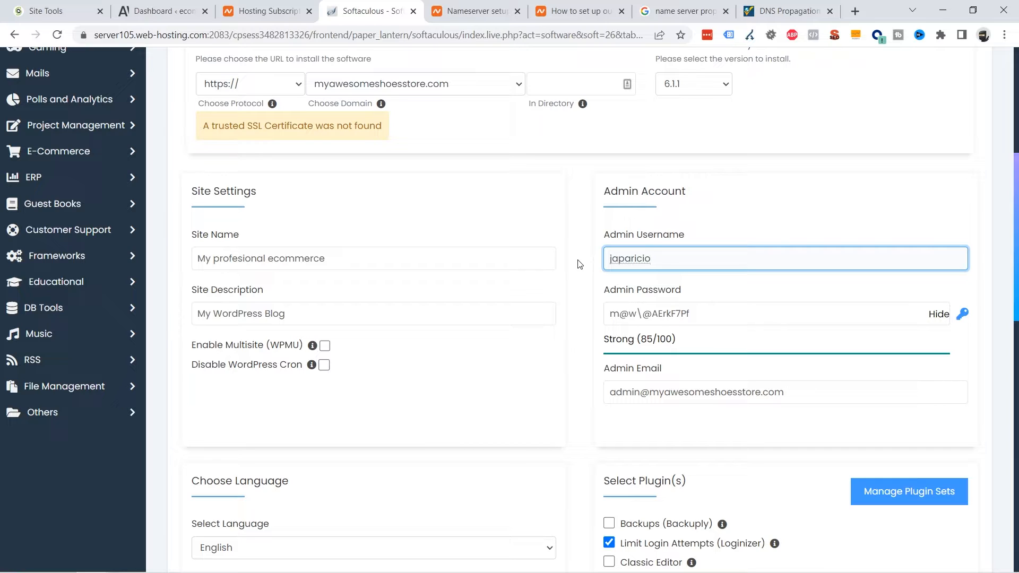
Step: Enter a new admin password and start replacing the admin e-mail address
click(937, 315)
double_click(705, 314)
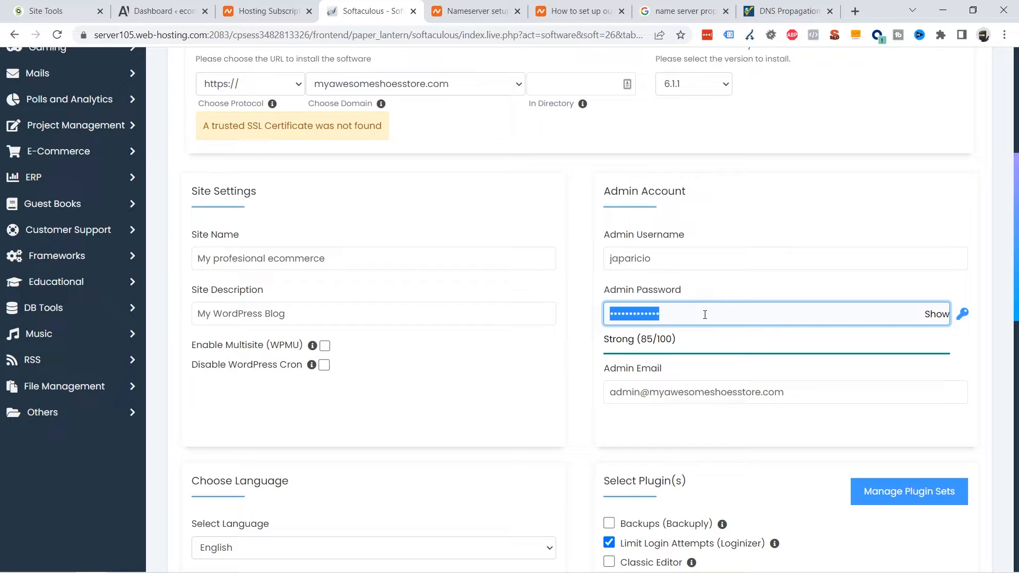
text(•••••••••••)
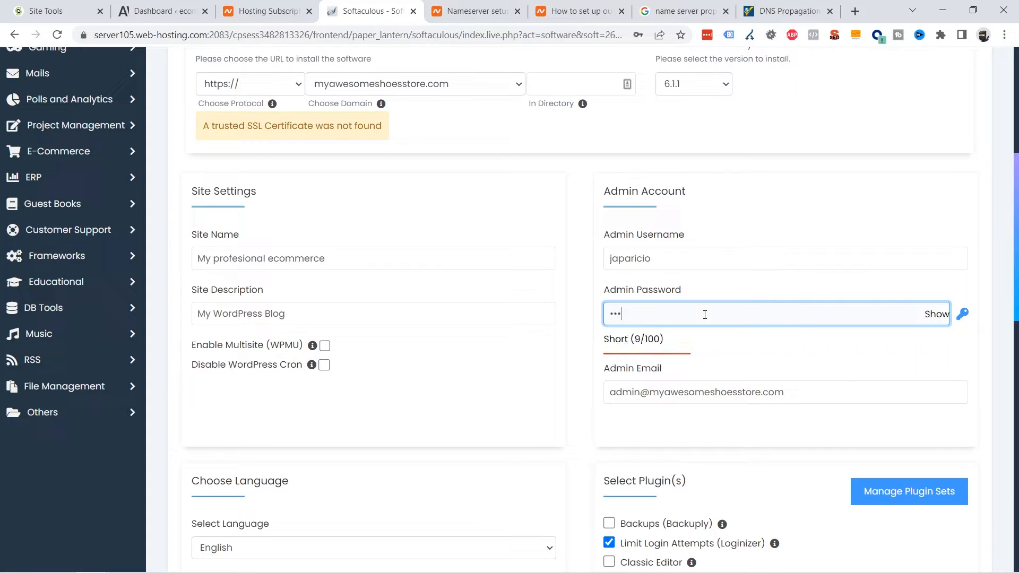
text(••••)
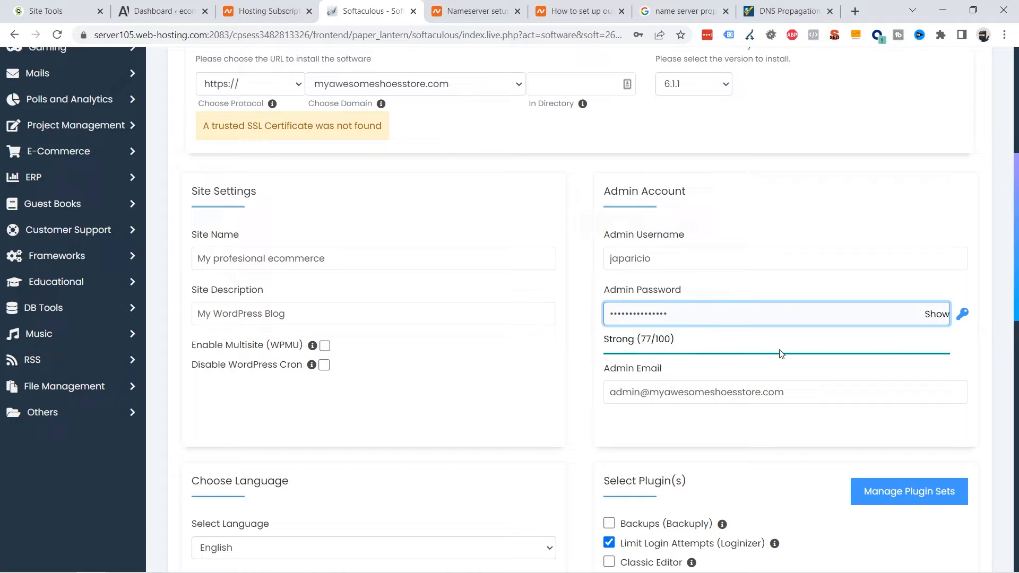
scroll(678, 345, down, 1)
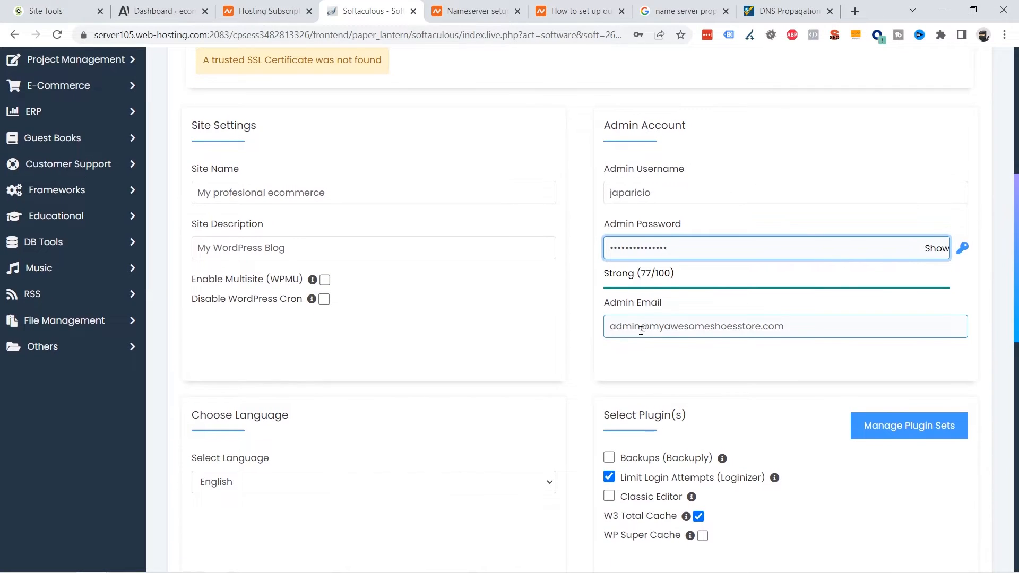
triple_click(798, 321)
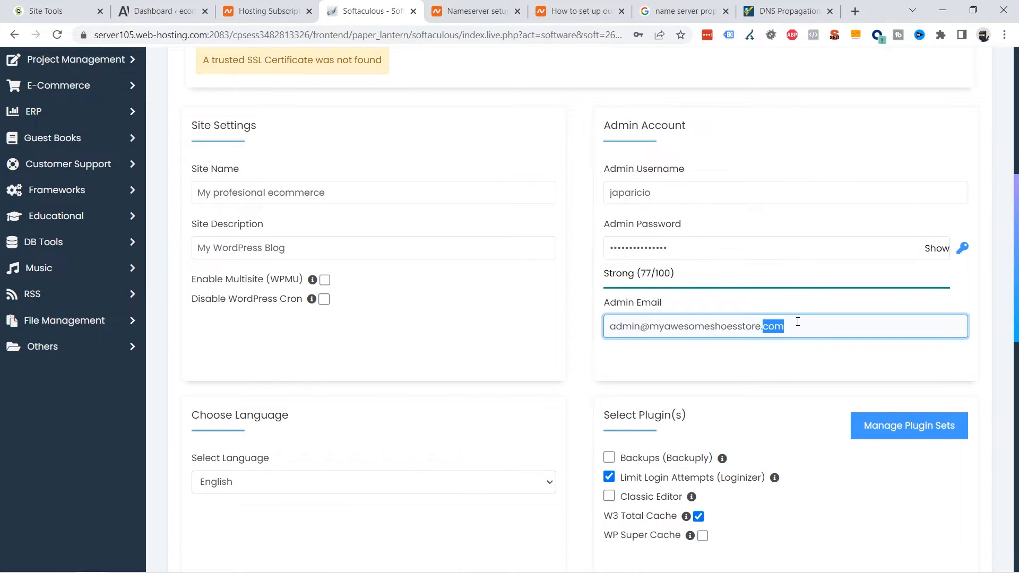
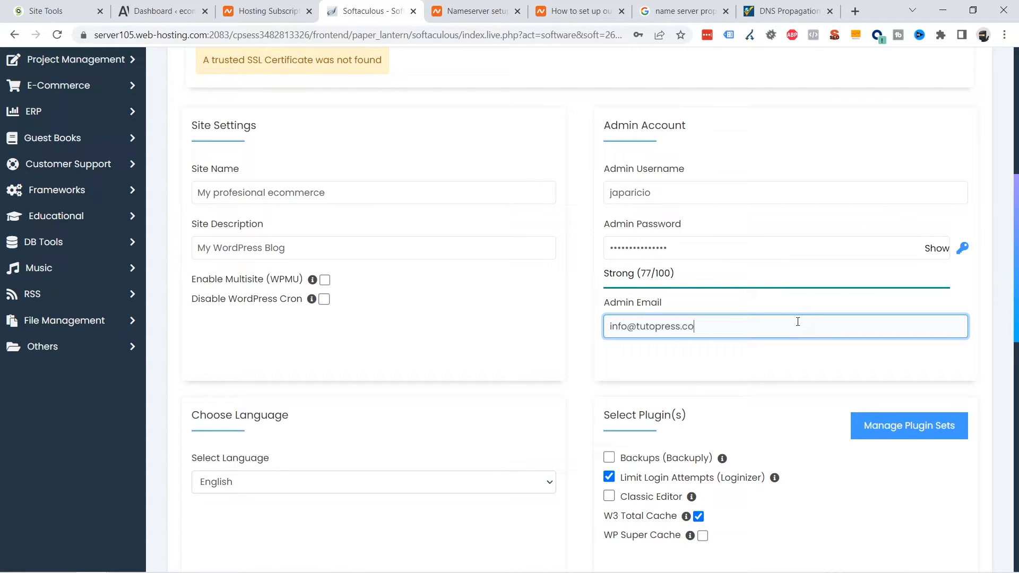
scroll(493, 300, down, 2)
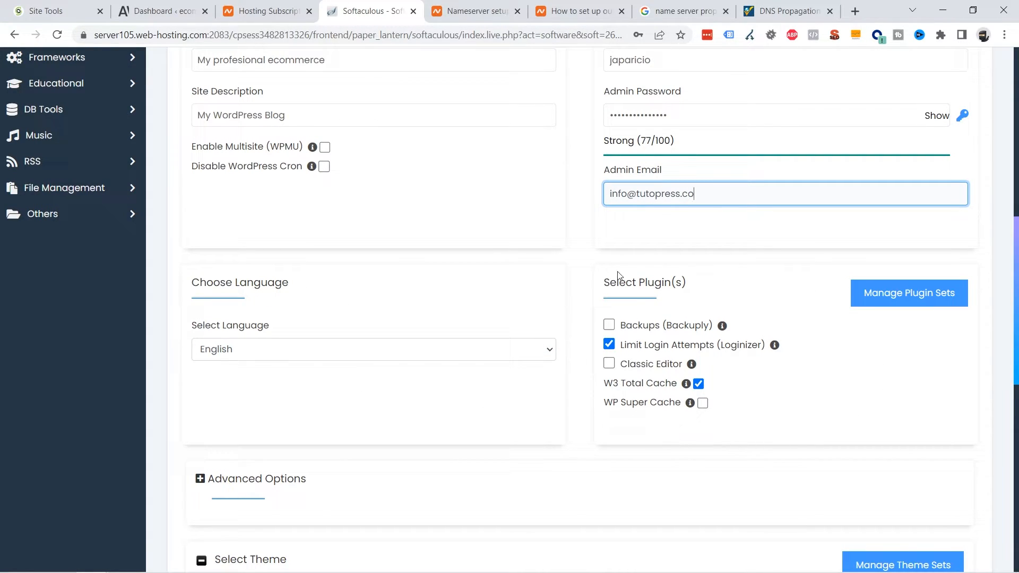
Step: Untick the Loginizer and W3 Total Cache plugins and submit the WordPress installation
click(609, 345)
click(698, 384)
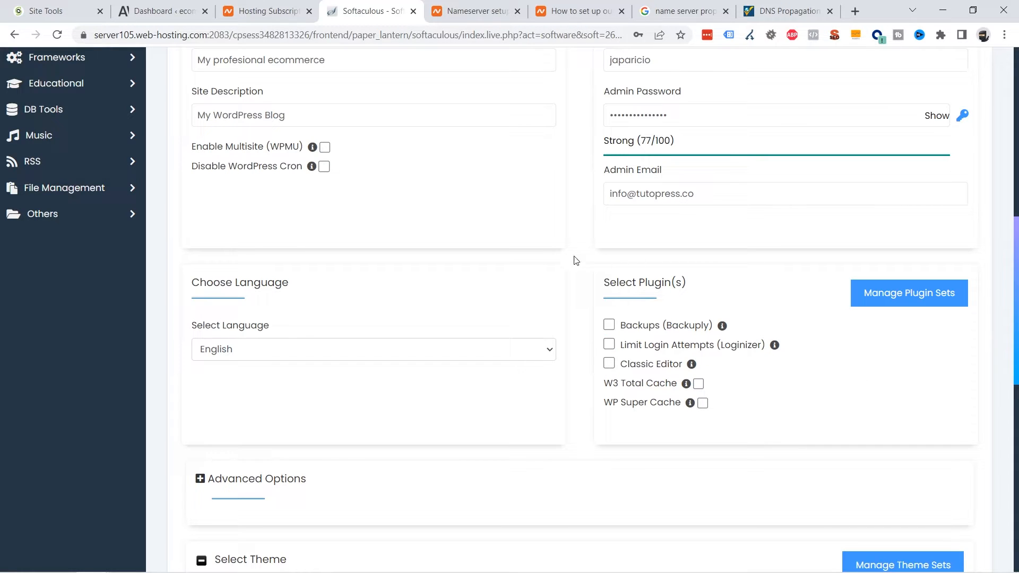
scroll(486, 253, down, 3)
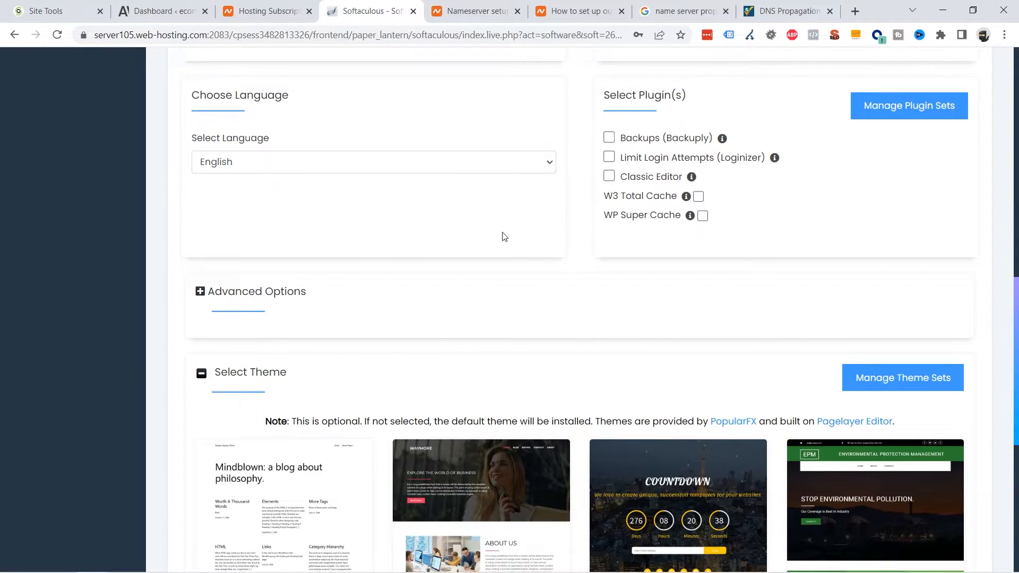
scroll(504, 237, down, 6)
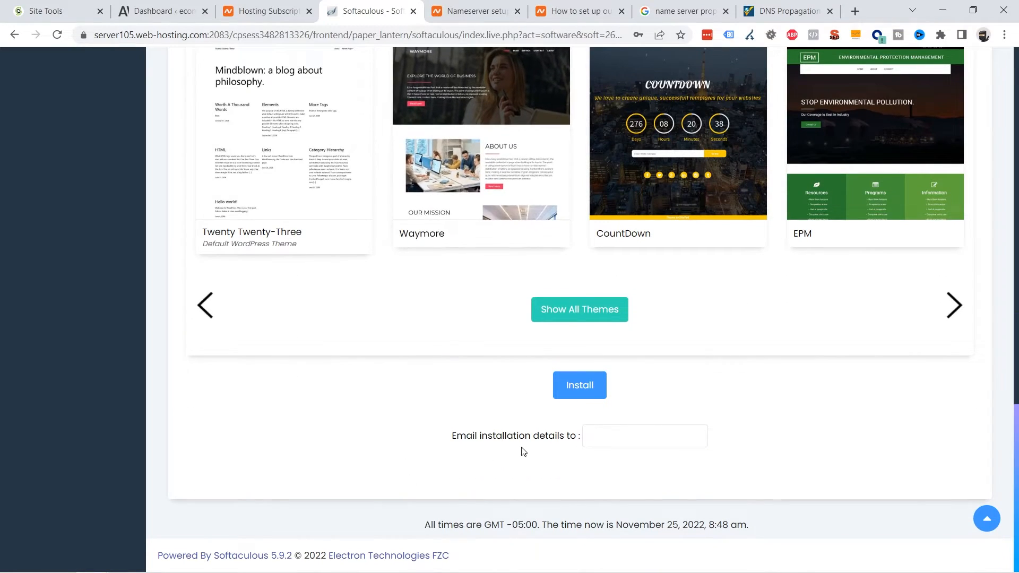
click(580, 386)
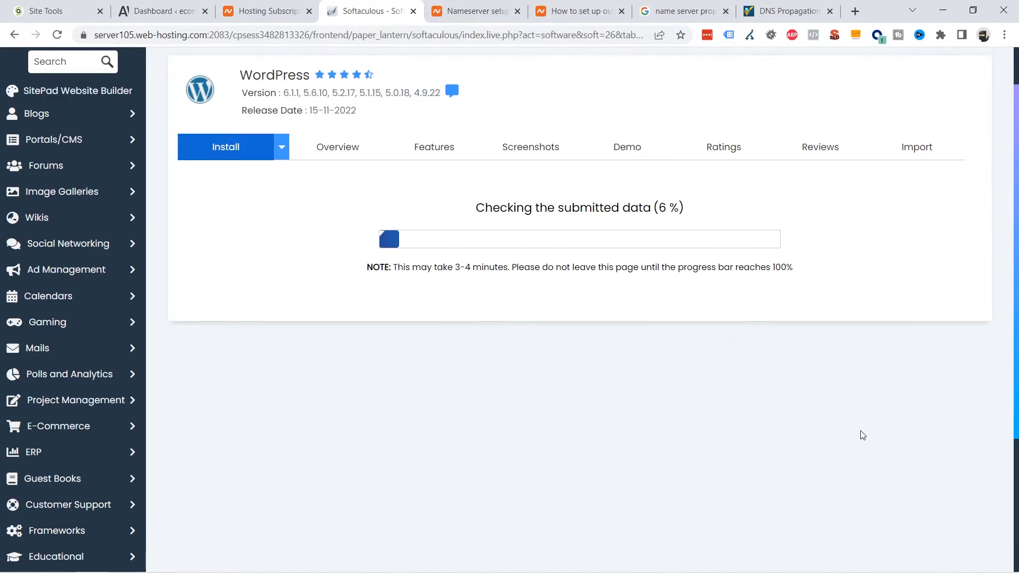
scroll(508, 382, up, 2)
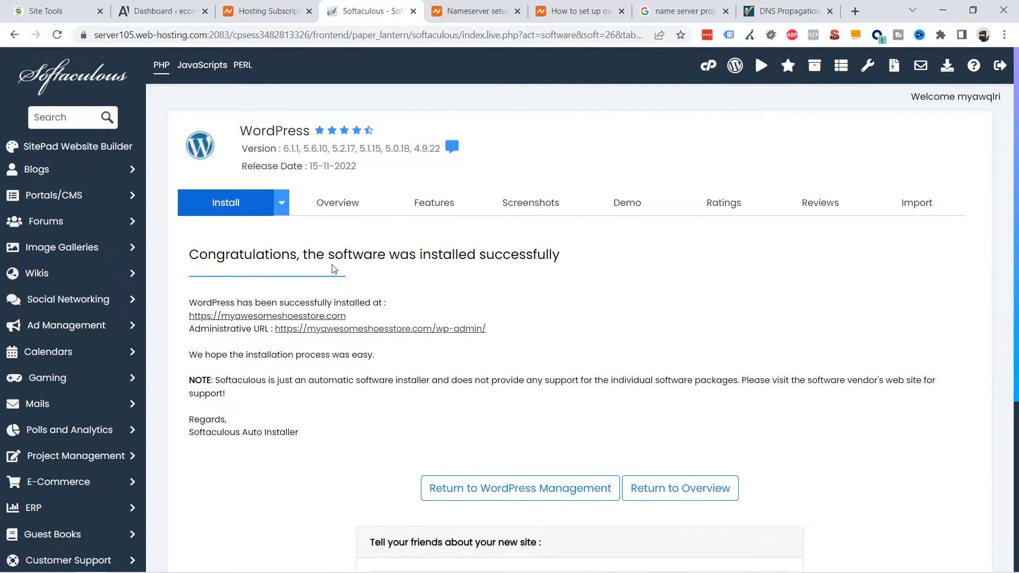
drag(310, 254, 442, 254)
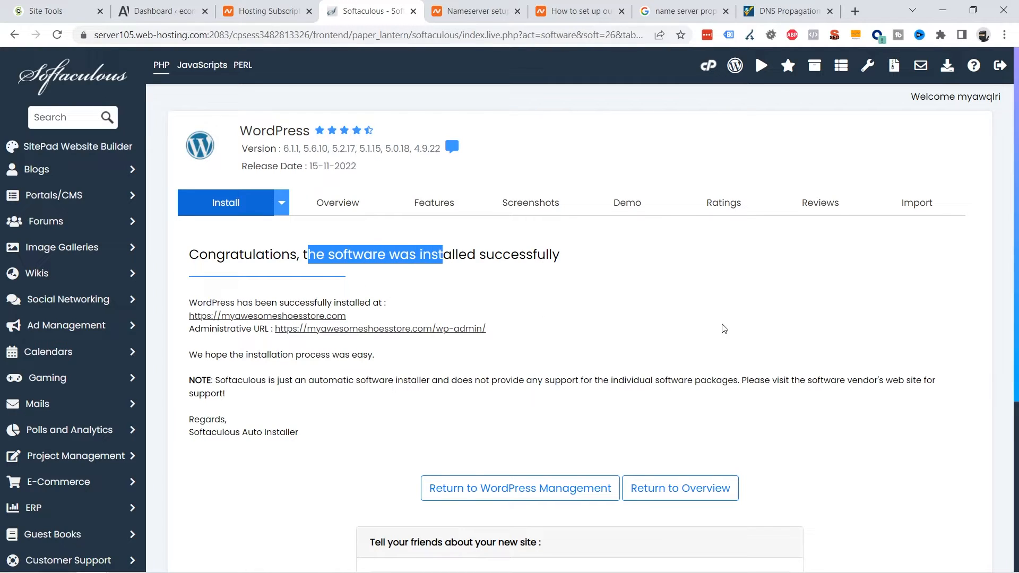
scroll(667, 282, down, 1)
scroll(666, 283, down, 1)
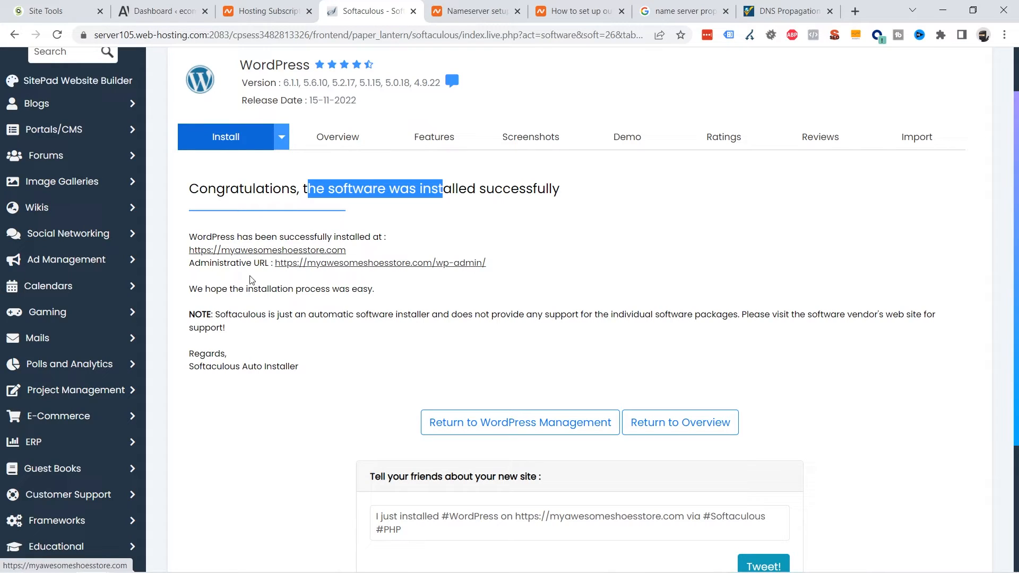
drag(201, 263, 260, 283)
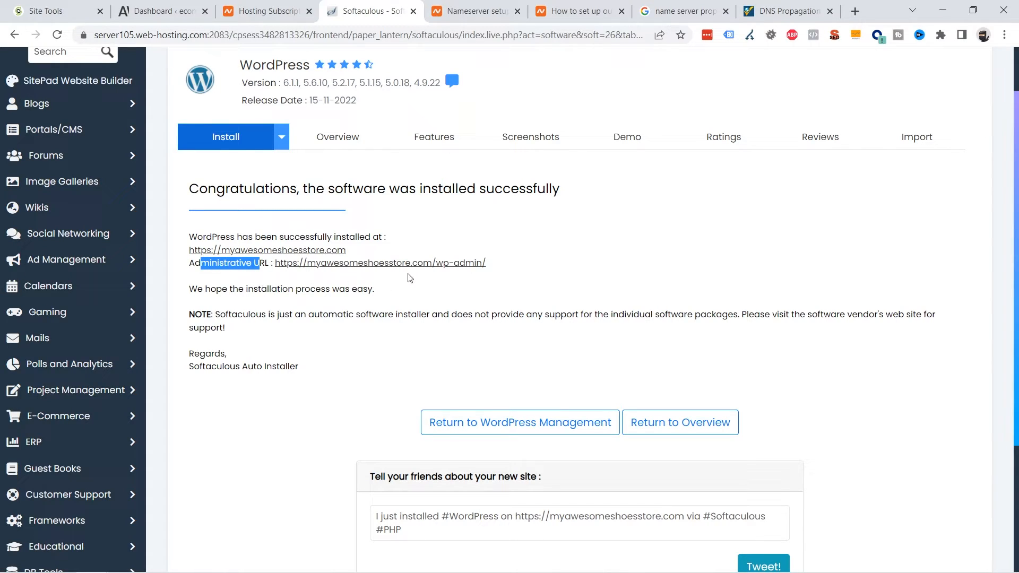
click(267, 250)
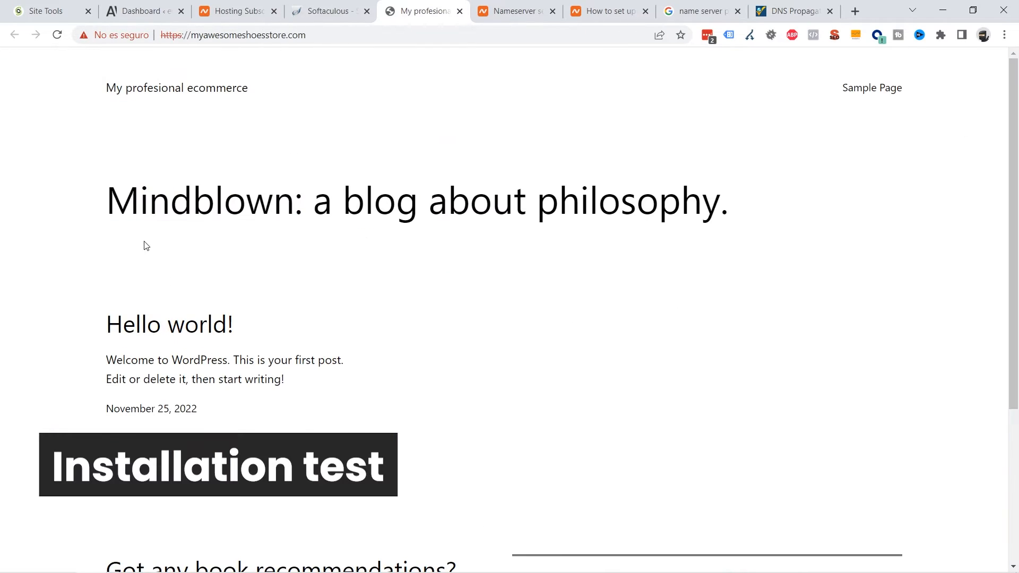
drag(117, 200, 721, 202)
scroll(723, 207, down, 4)
scroll(725, 206, up, 4)
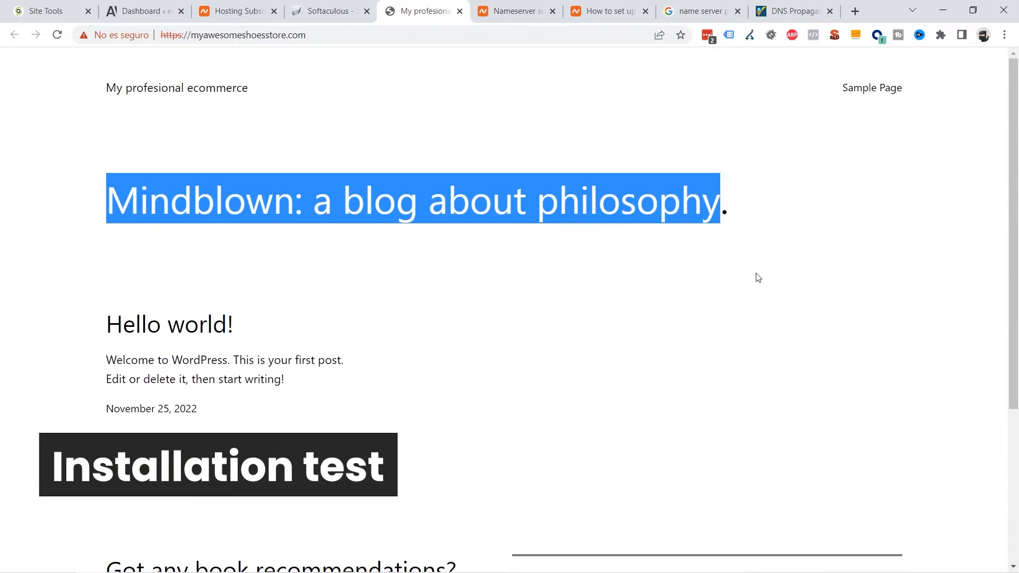
click(477, 258)
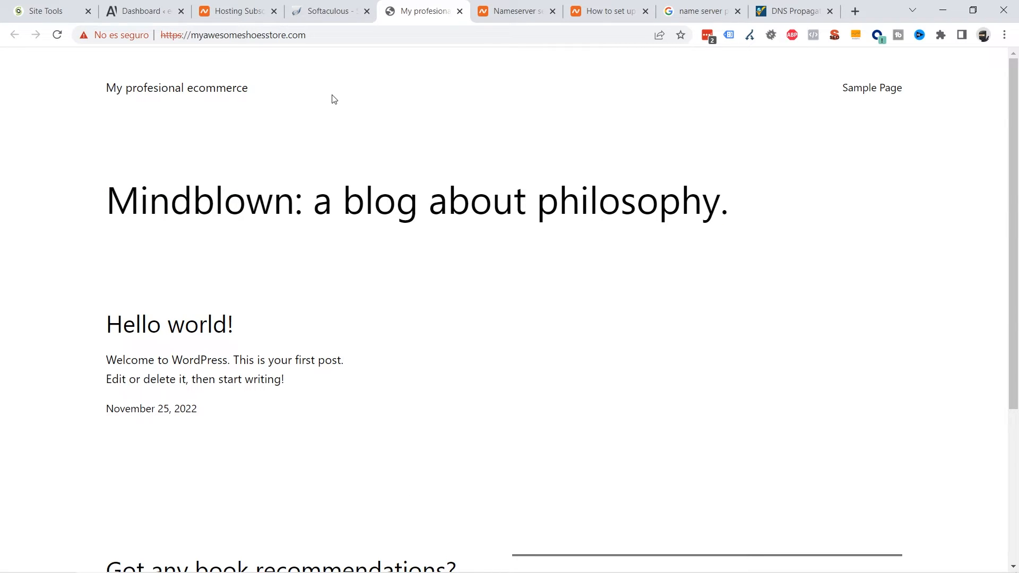
click(367, 36)
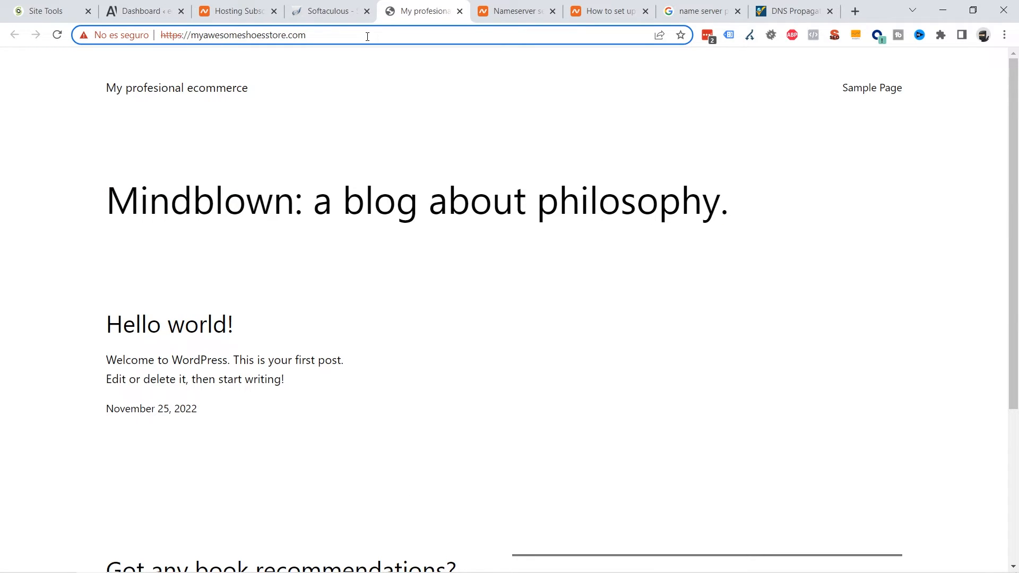
Step: Go to myawesomeshoesstore.com/wp-admin and log in with the admin password
text(/)
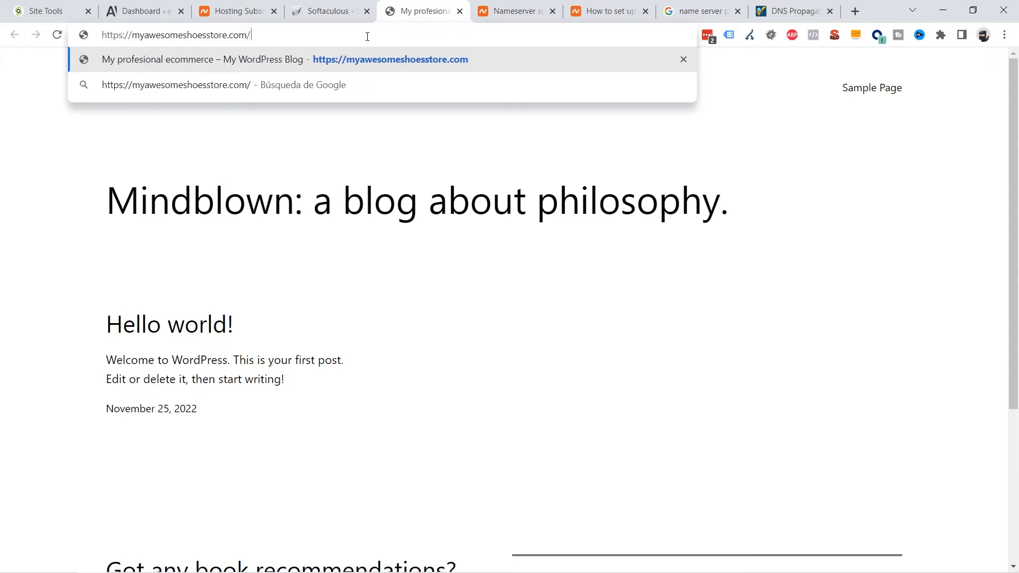
text(wp-a)
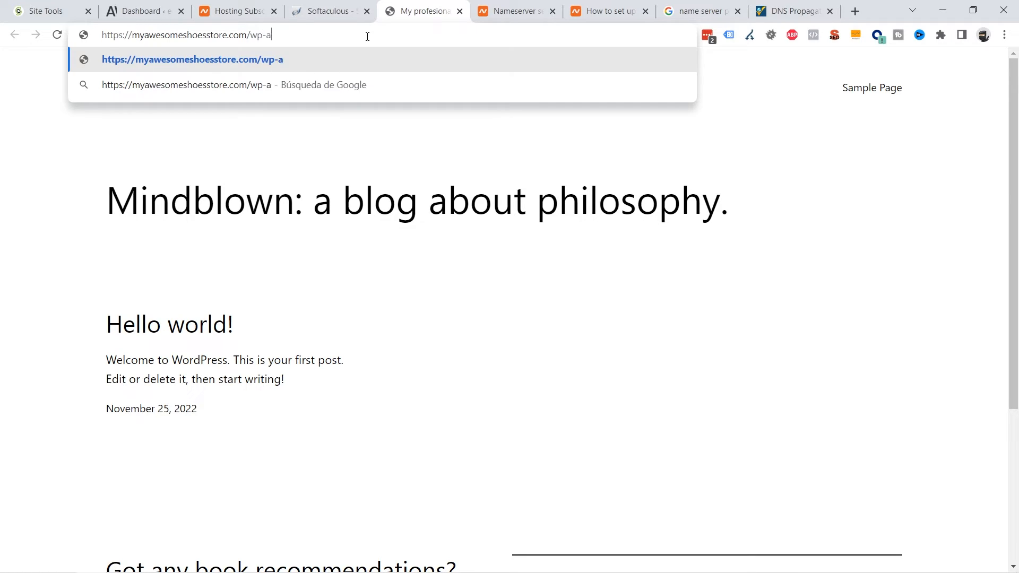
text(dmin)
key(Return)
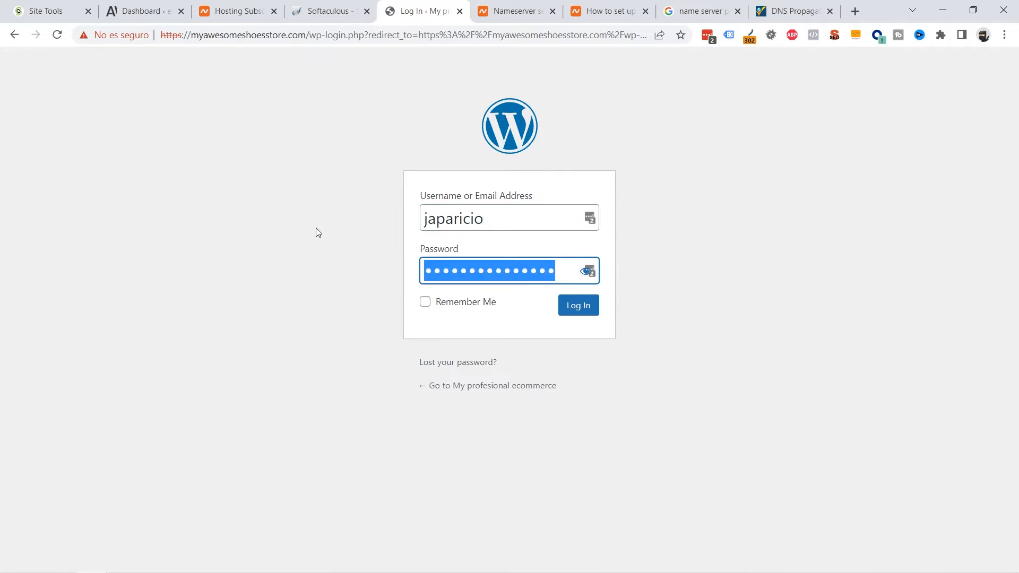
text(•••••••••••••••)
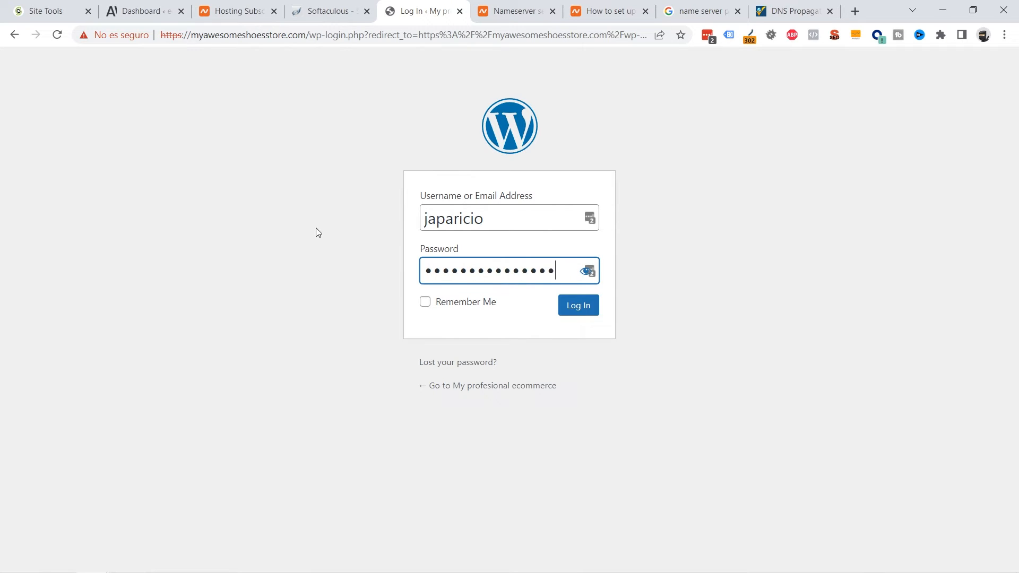
key(Return)
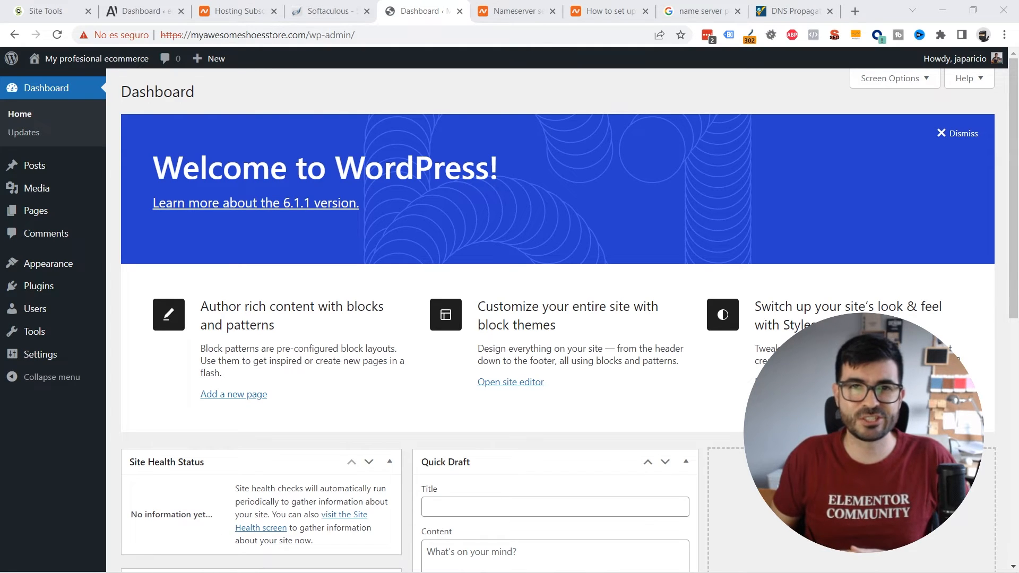